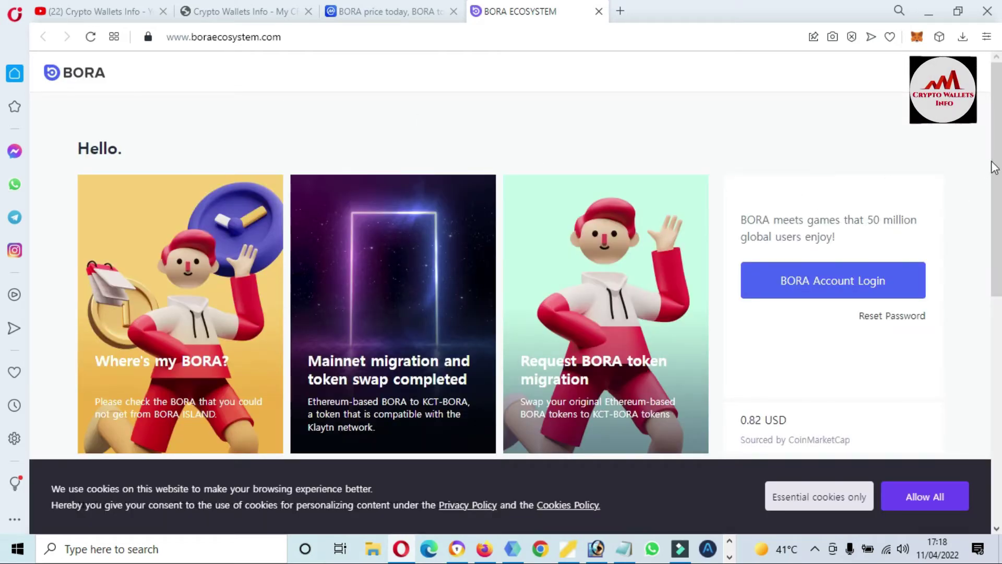
Step: Browse the apps on the BORA site and open the web version of Snake Worm for BORA
scroll(2, 167, down, 1)
scroll(2, 182, down, 1)
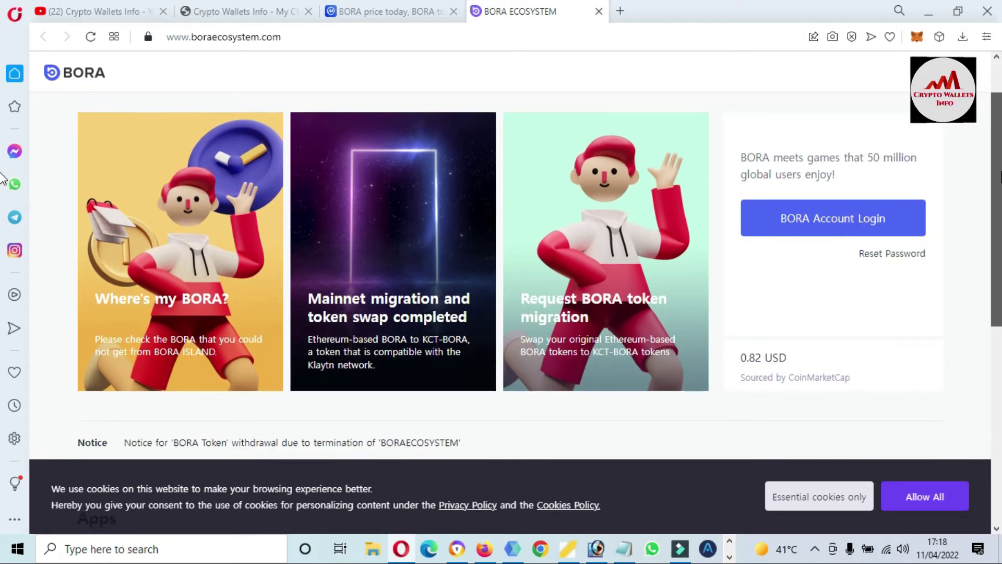
scroll(2, 197, down, 5)
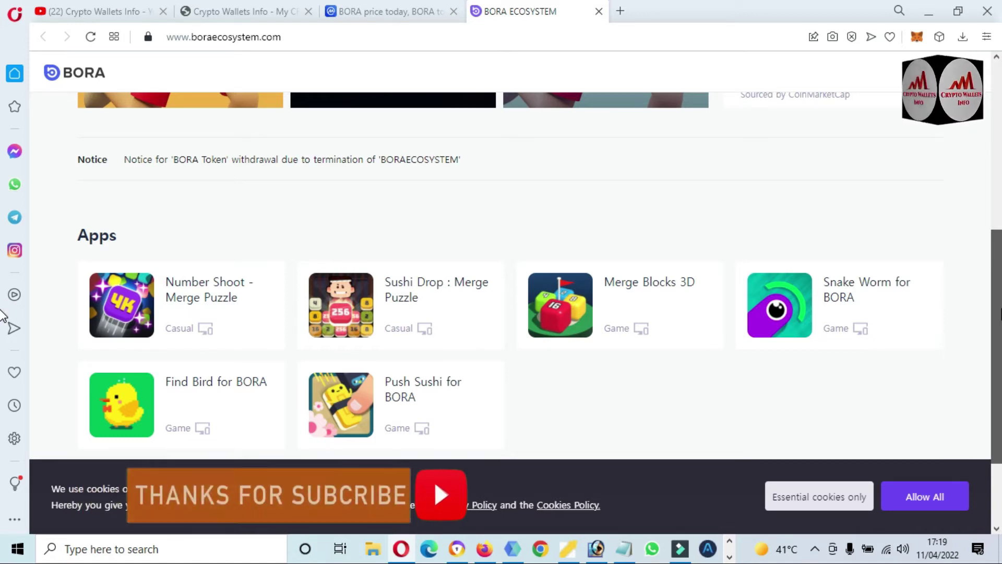
scroll(334, 323, down, 1)
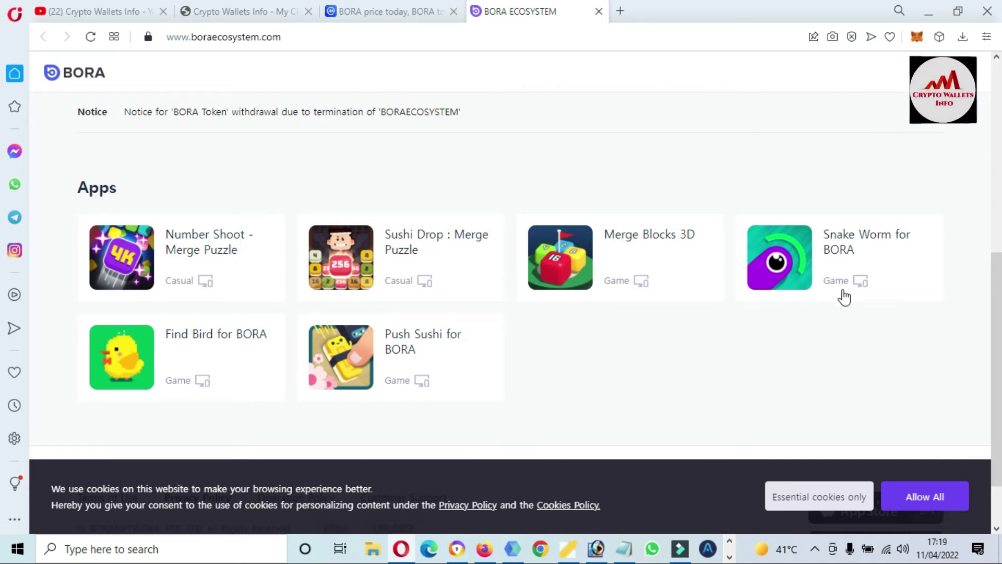
click(802, 243)
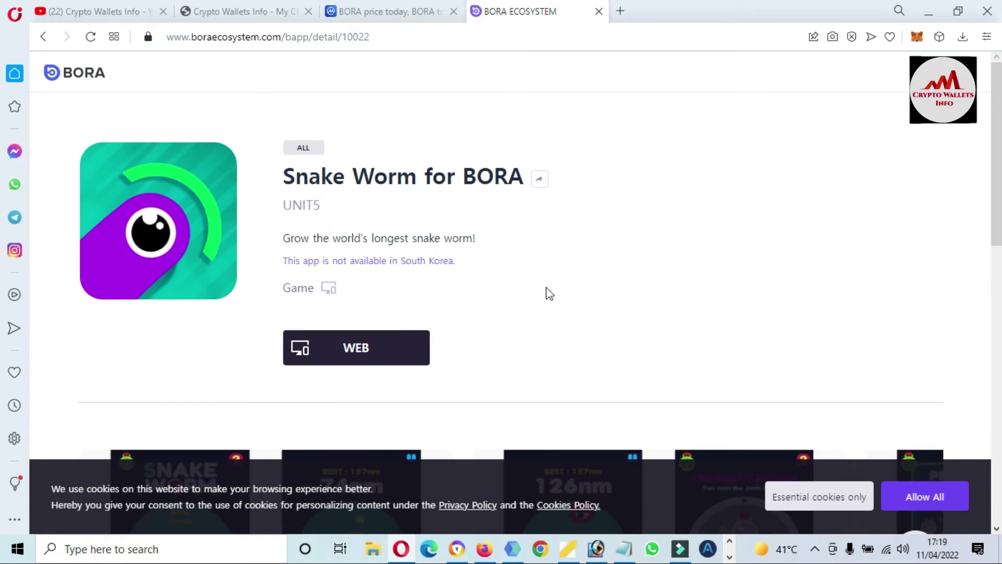
click(356, 351)
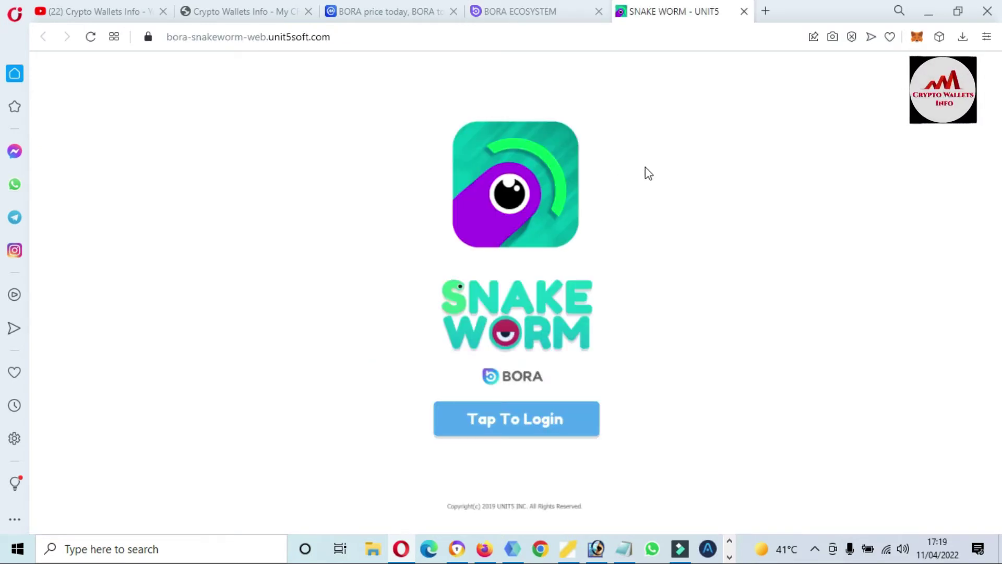
Step: Return to the BORA page on CoinMarketCap and open the token's Klaytn contract in Klaytnscope
click(514, 6)
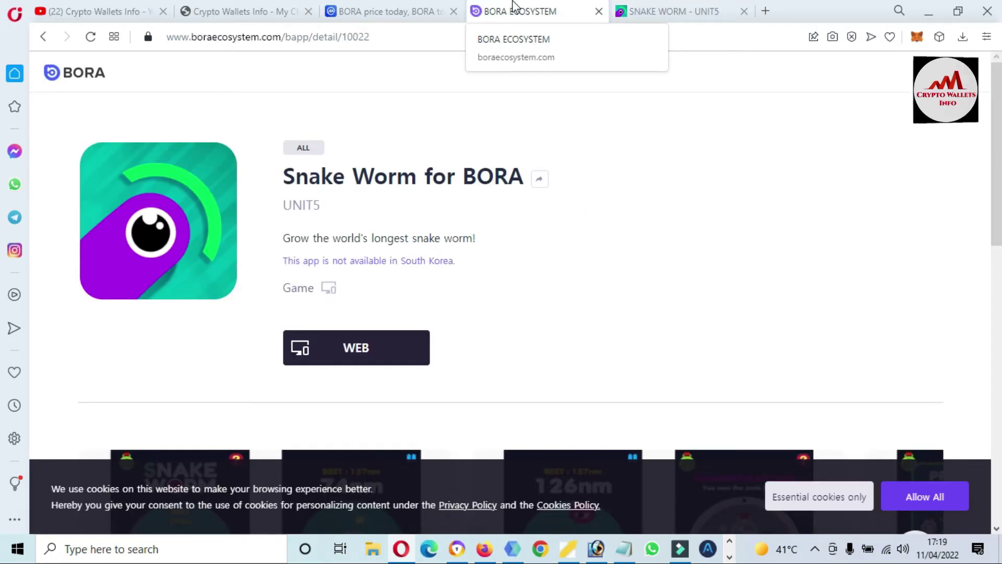
click(392, 7)
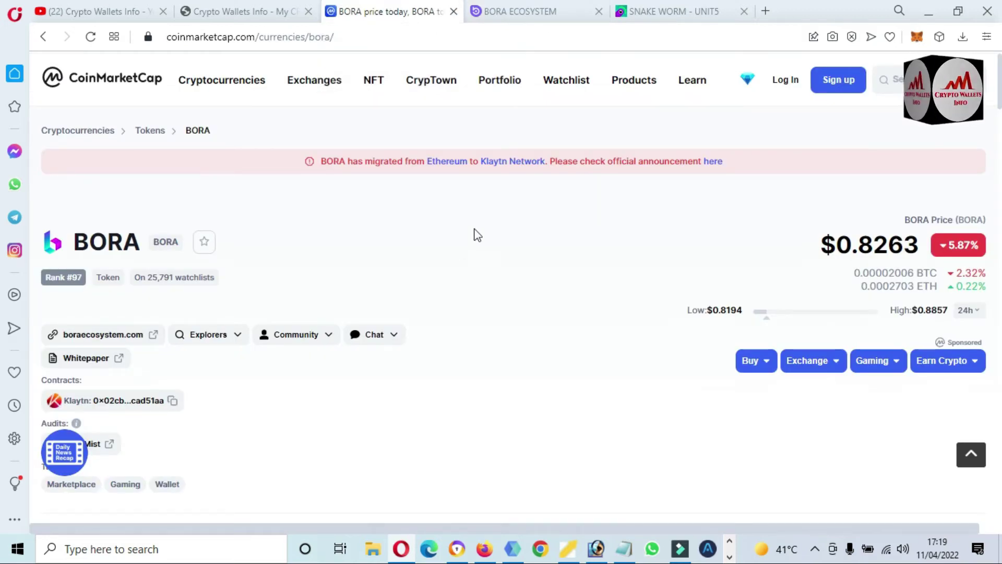
click(126, 408)
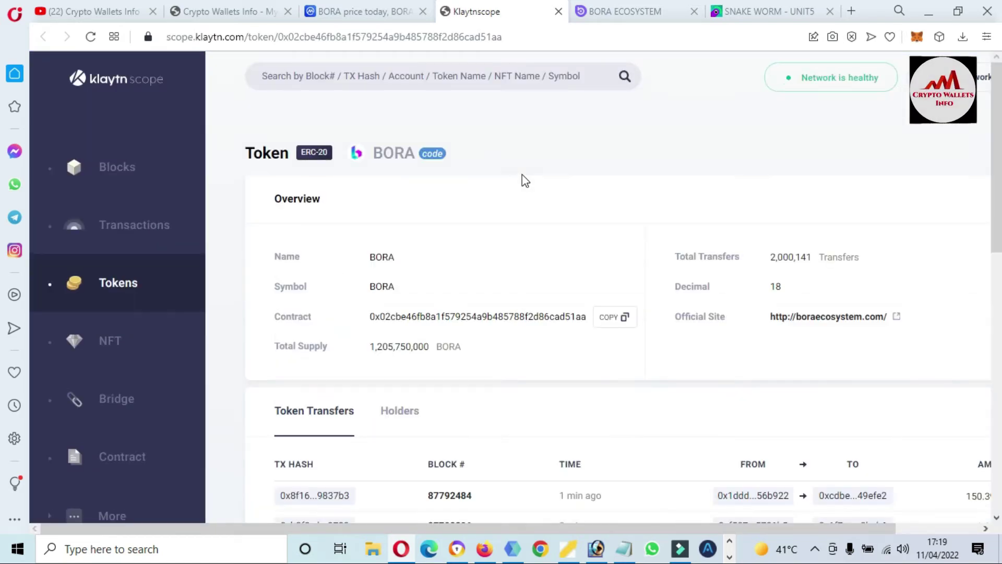
Step: Check the BORA token's name and decimal value in the overview and copy its contract address
click(606, 320)
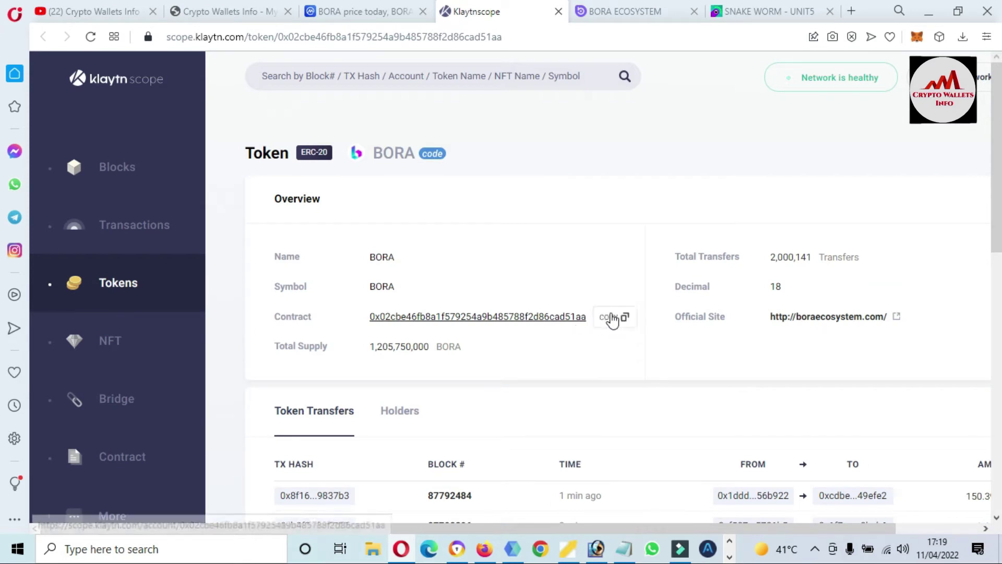
click(628, 318)
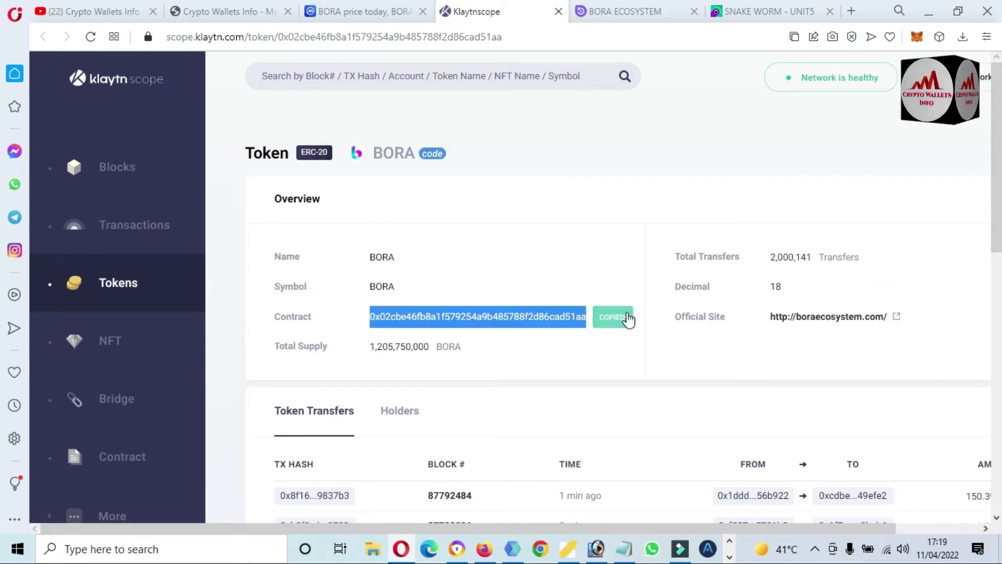
drag(781, 289, 772, 286)
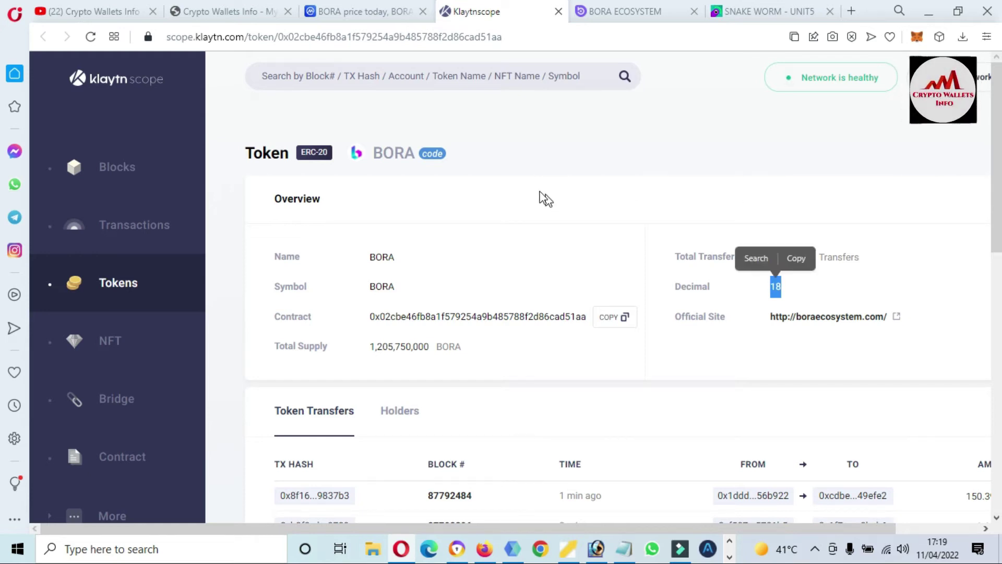
drag(463, 157, 376, 159)
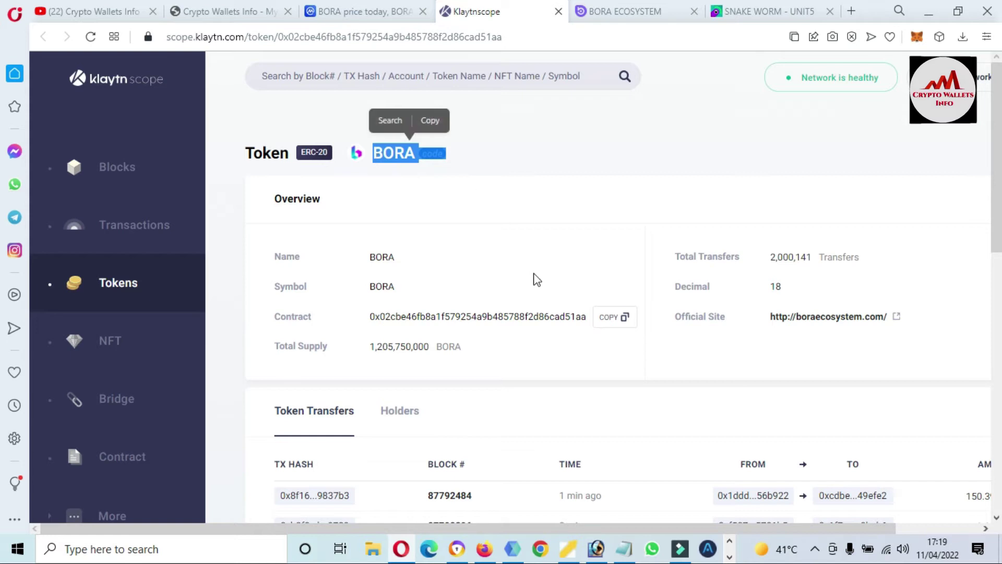
click(605, 323)
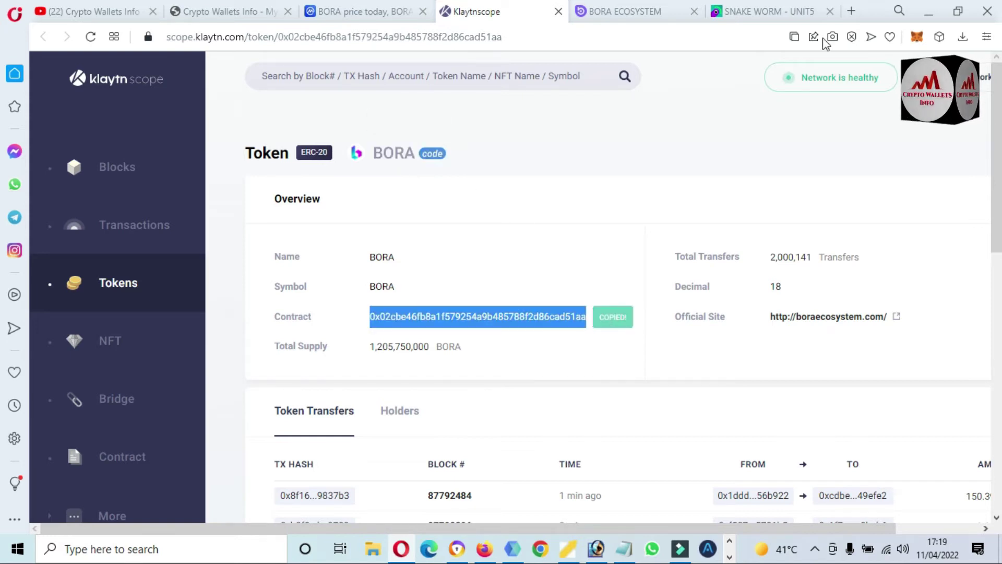
Step: Open the MetaMask extension and unlock the wallet with the account password
click(917, 44)
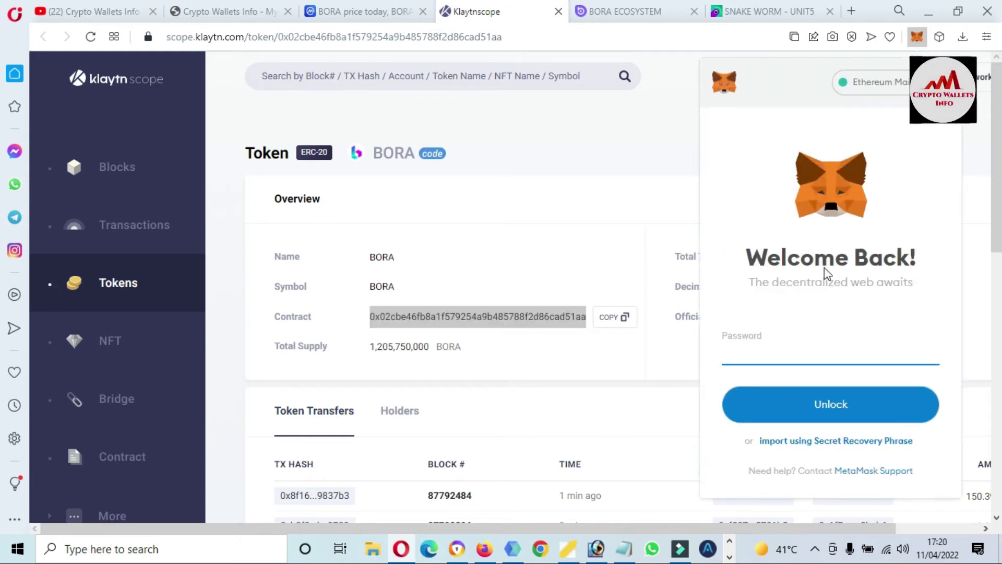
text(*)
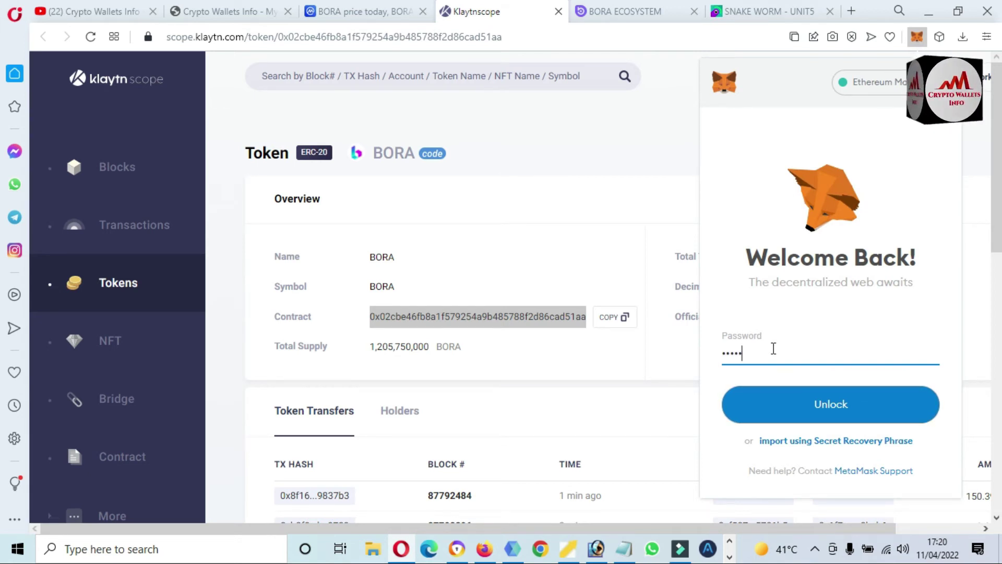
text(************)
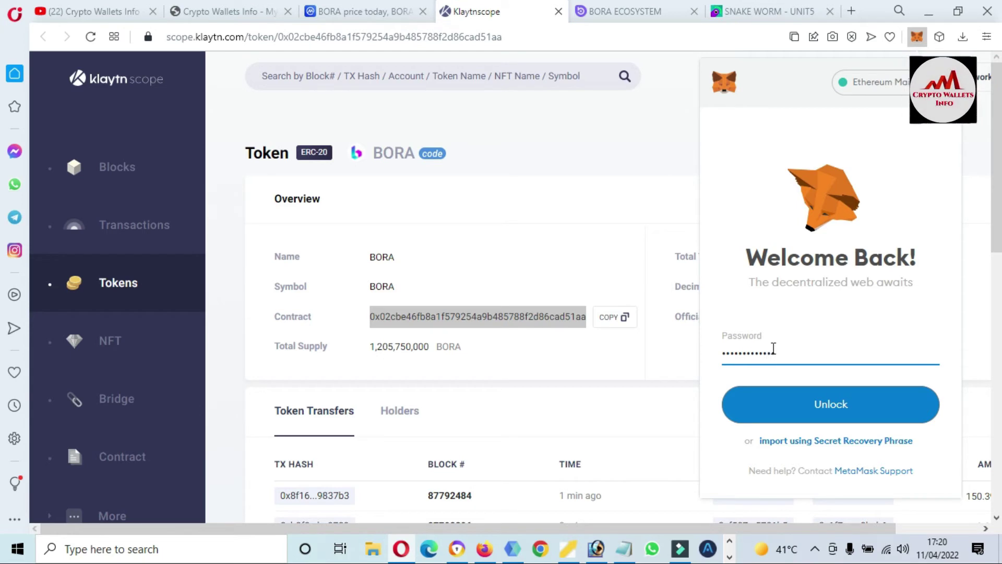
click(861, 423)
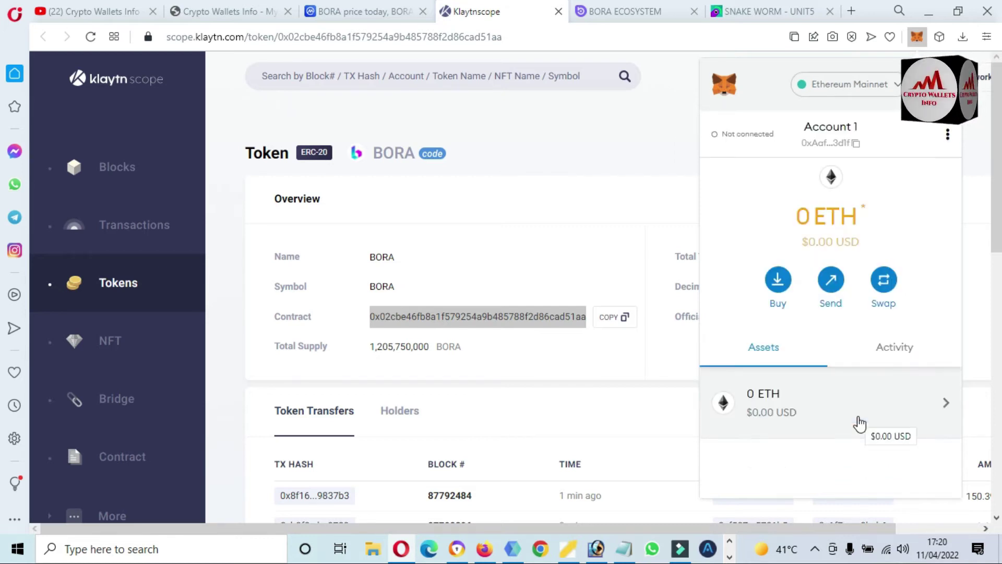
Step: Switch the wallet's network to Klaytn Mainnet Cypress
click(898, 88)
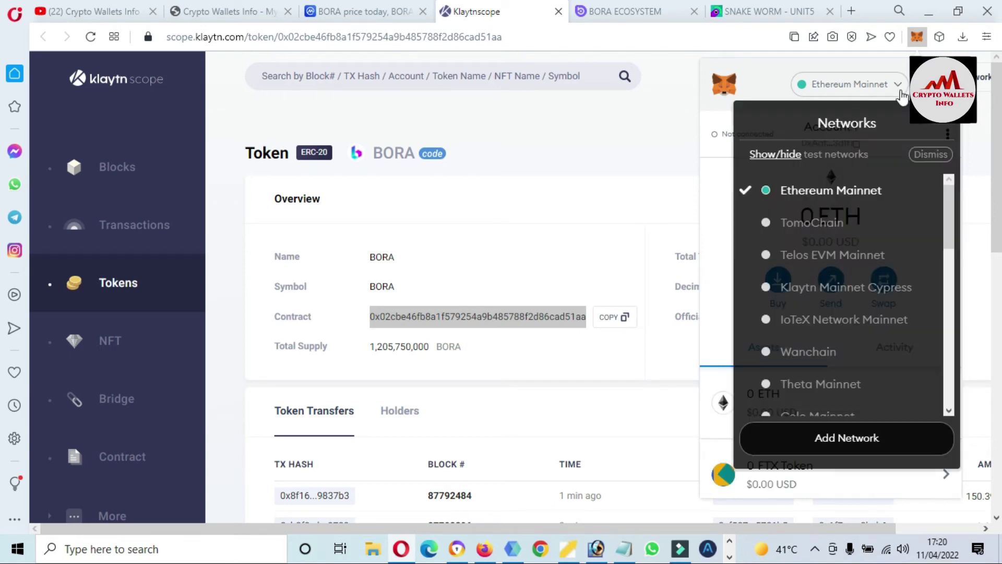
click(869, 289)
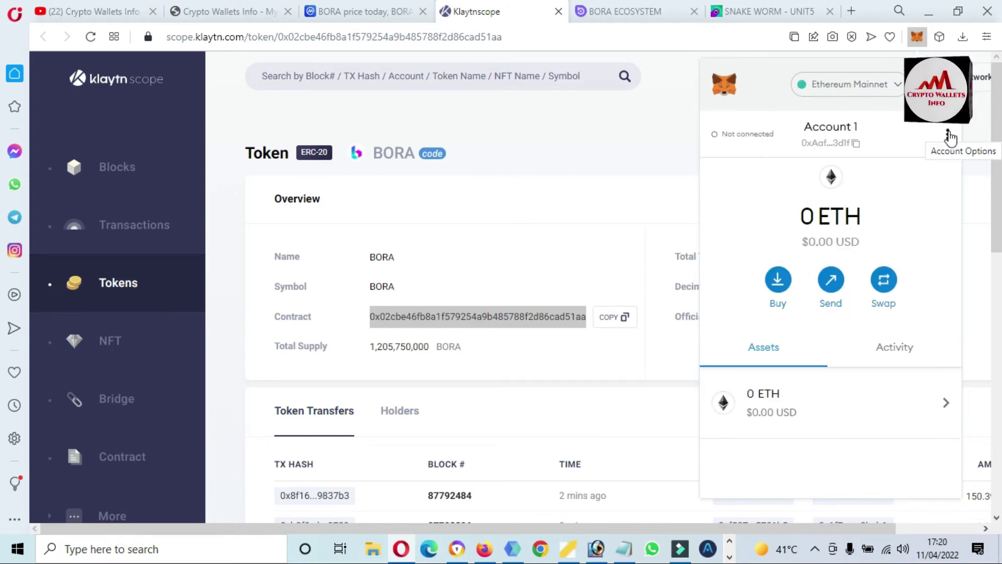
click(898, 93)
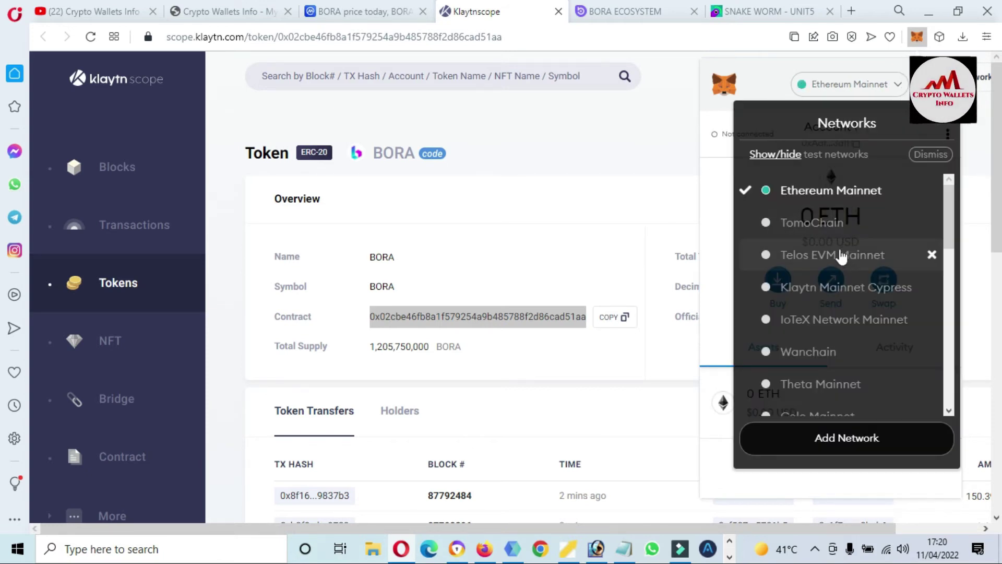
click(832, 290)
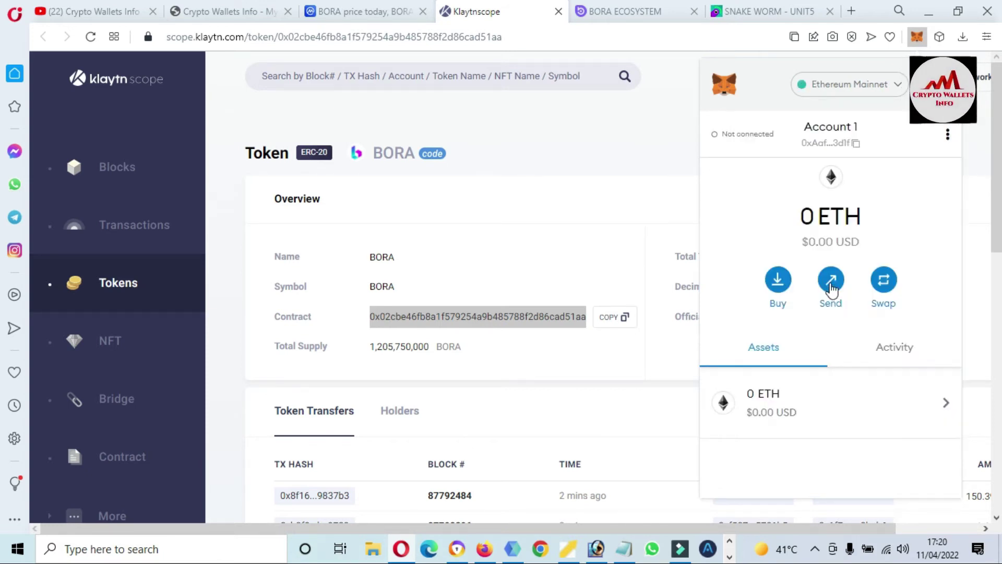
Step: Expand the wallet to a full-page view and open the form for importing a custom token
click(947, 134)
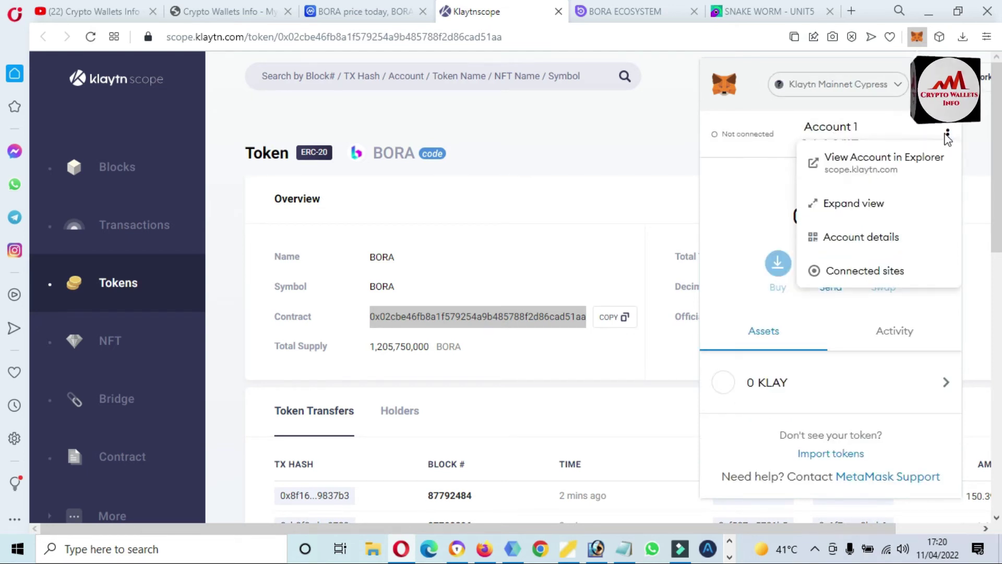
click(860, 205)
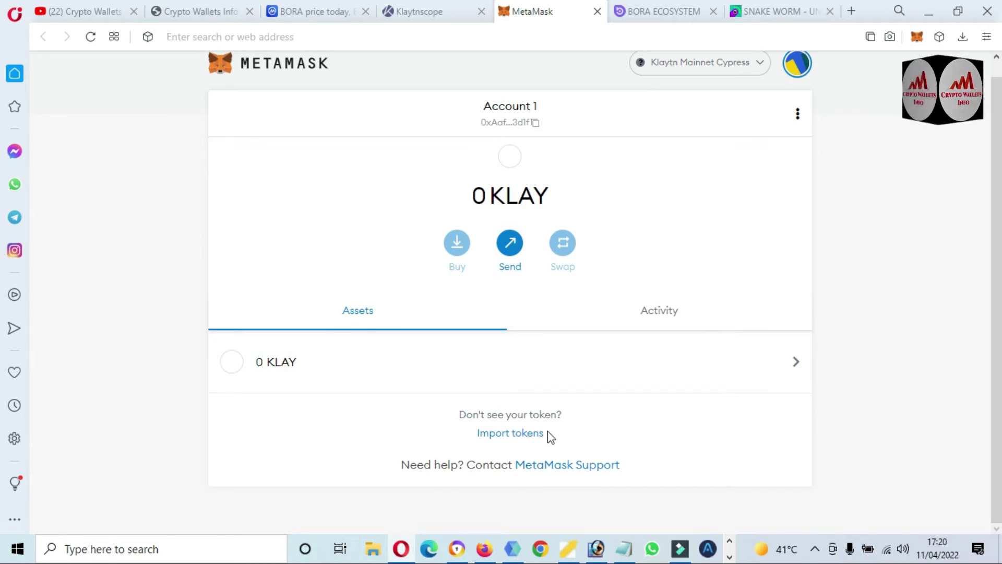
triple_click(524, 443)
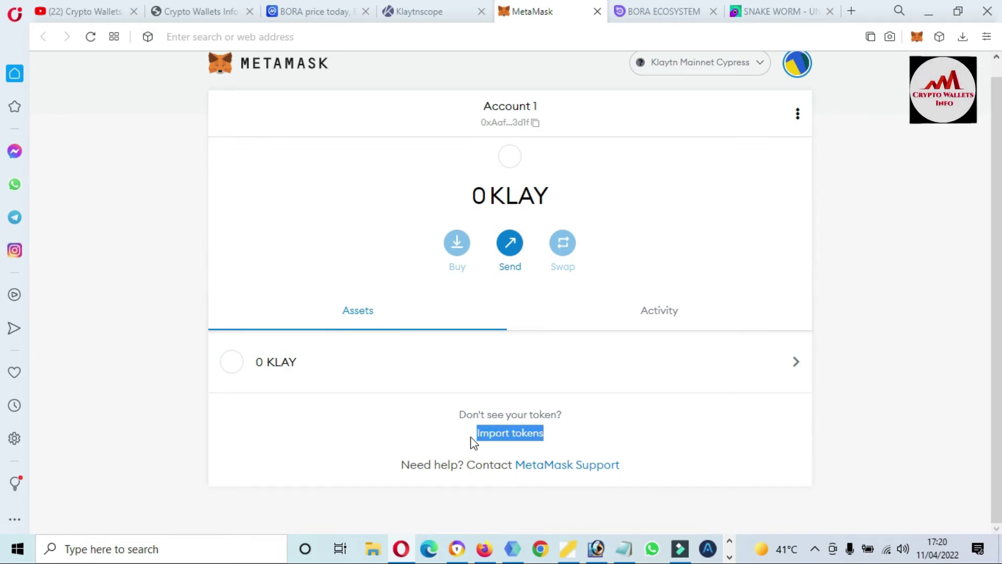
click(514, 434)
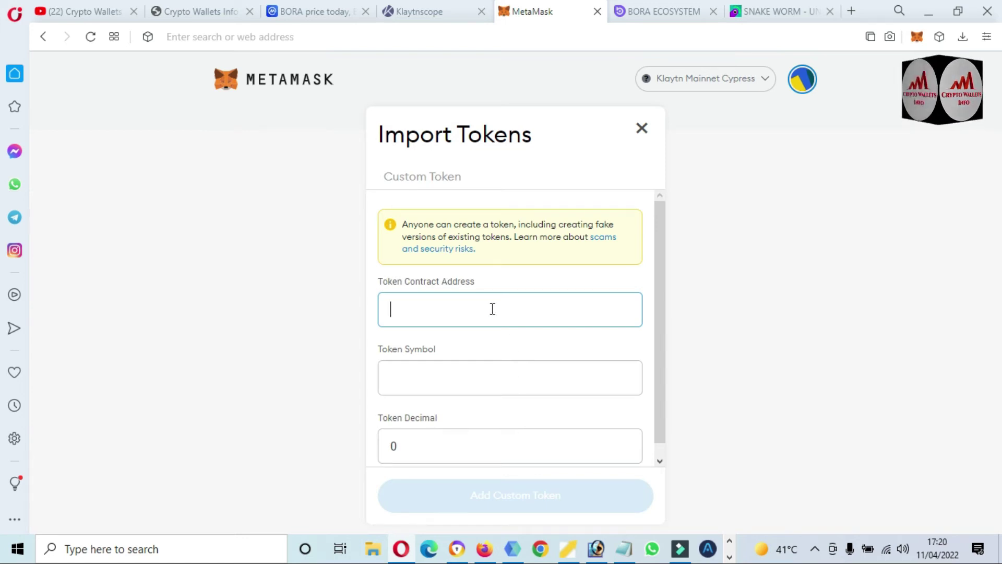
Step: Copy the BORA contract address from Klaytnscope again and paste it as the token contract address in MetaMask
click(436, 13)
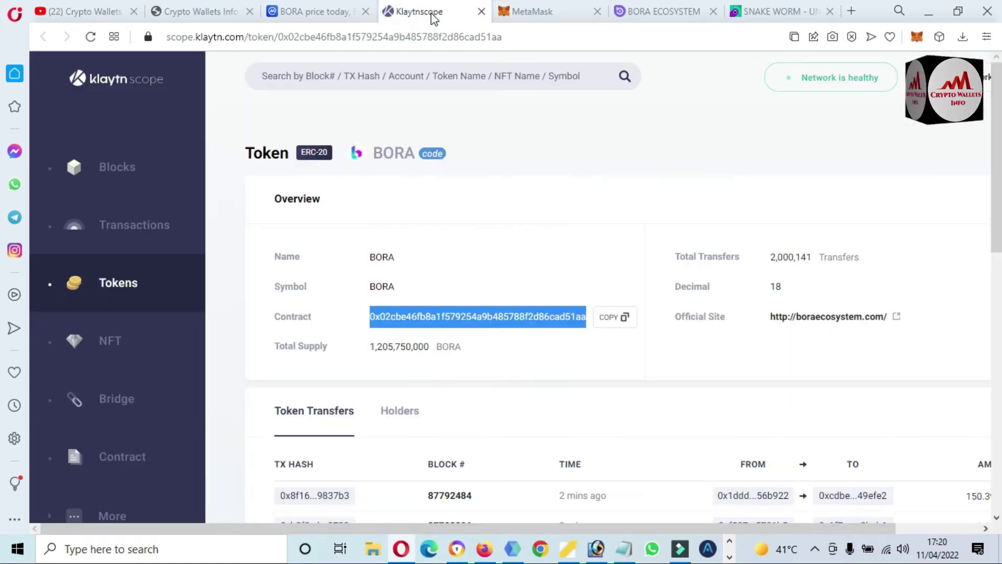
click(607, 323)
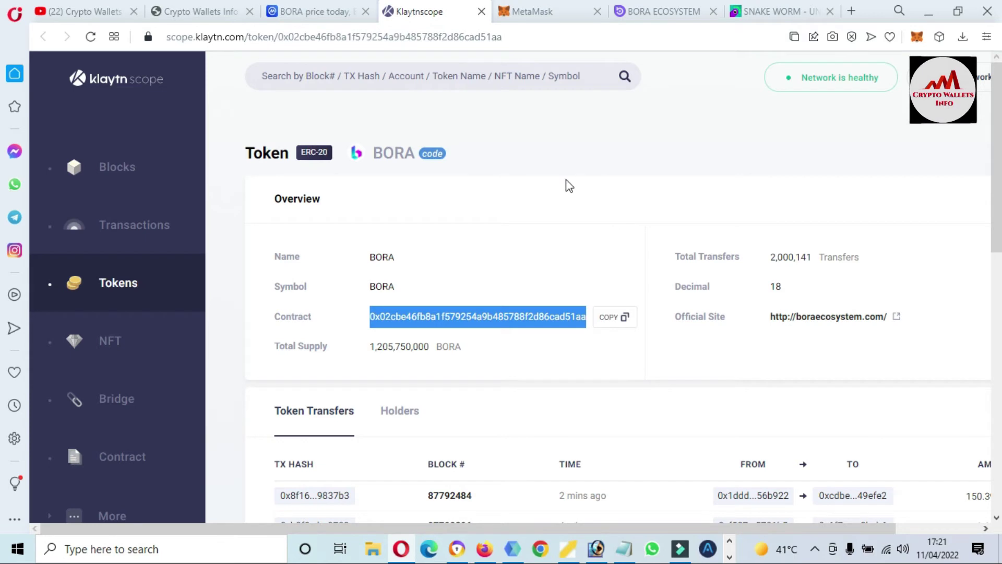
click(569, 7)
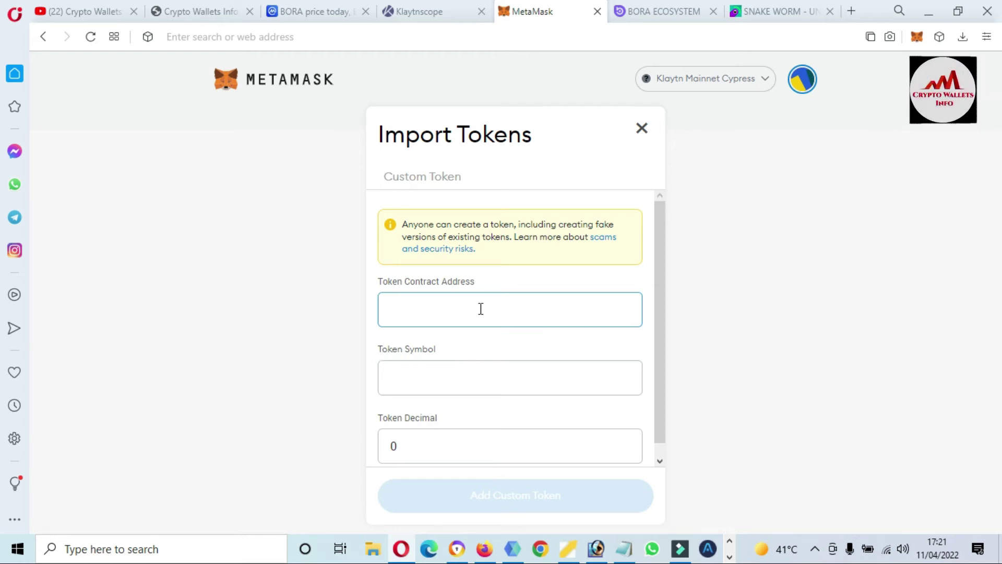
key(ctrl+v)
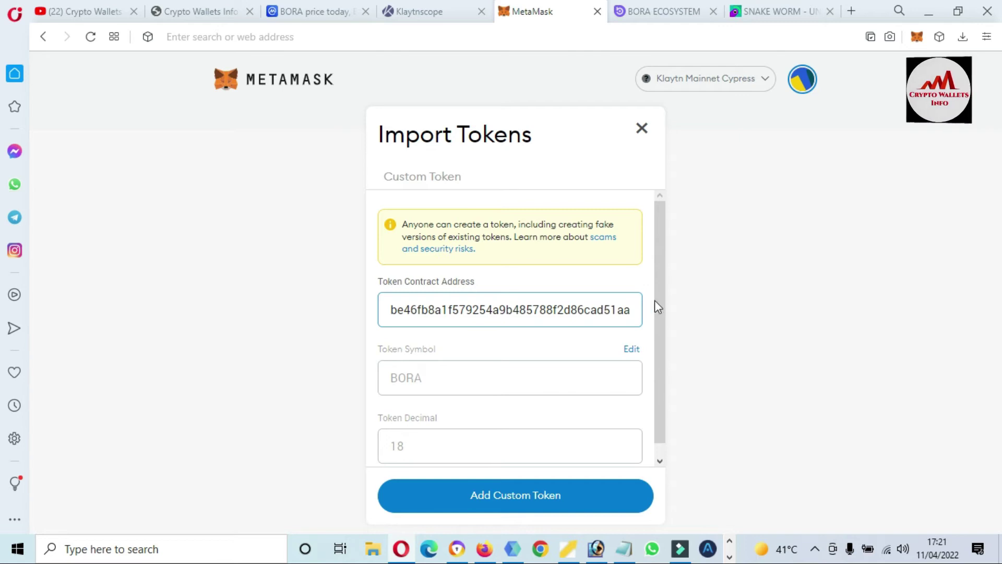
Step: Add BORA as a custom token, confirm its import, and return to the account's asset list
drag(657, 303, 657, 387)
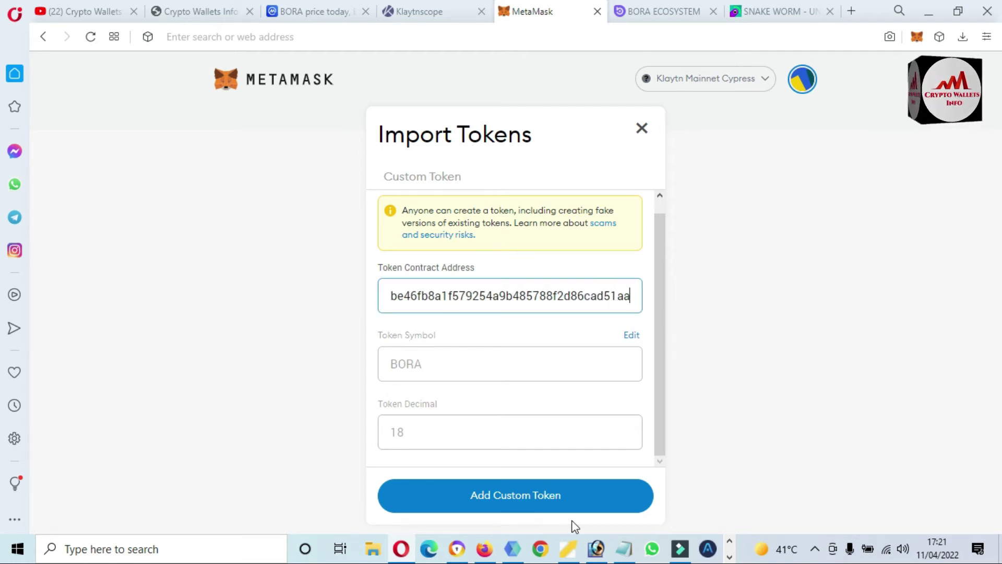
click(514, 501)
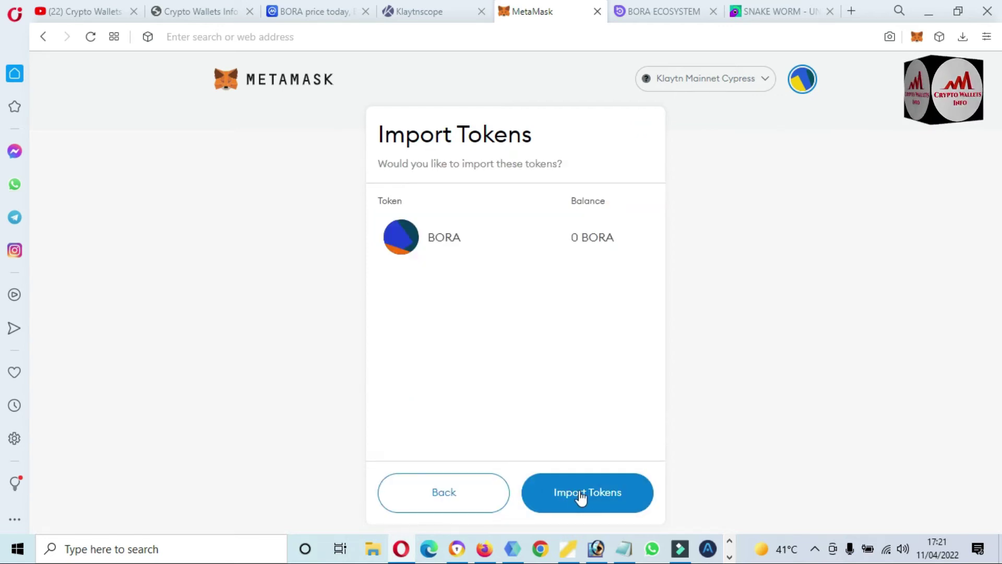
click(584, 495)
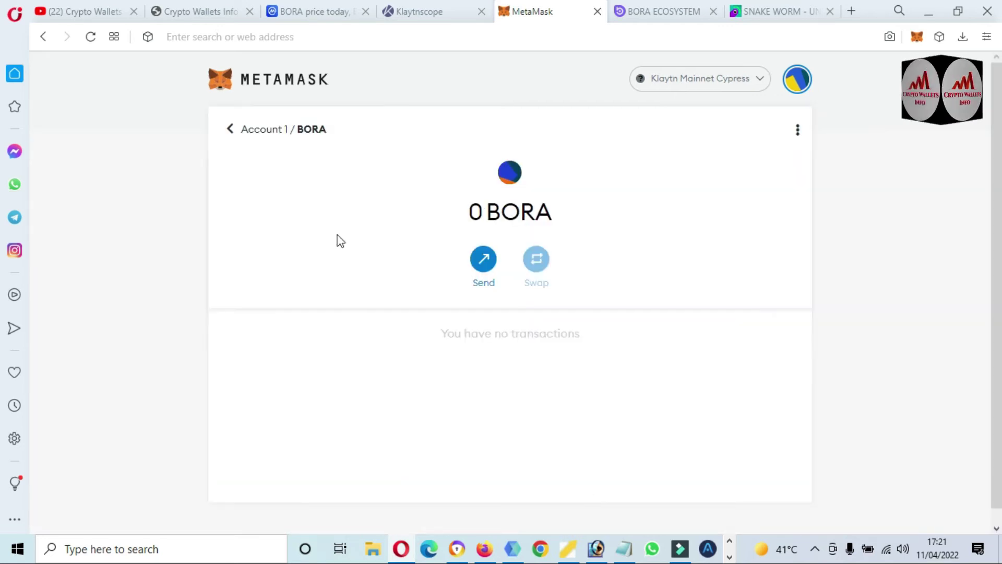
click(259, 138)
scroll(509, 292, down, 2)
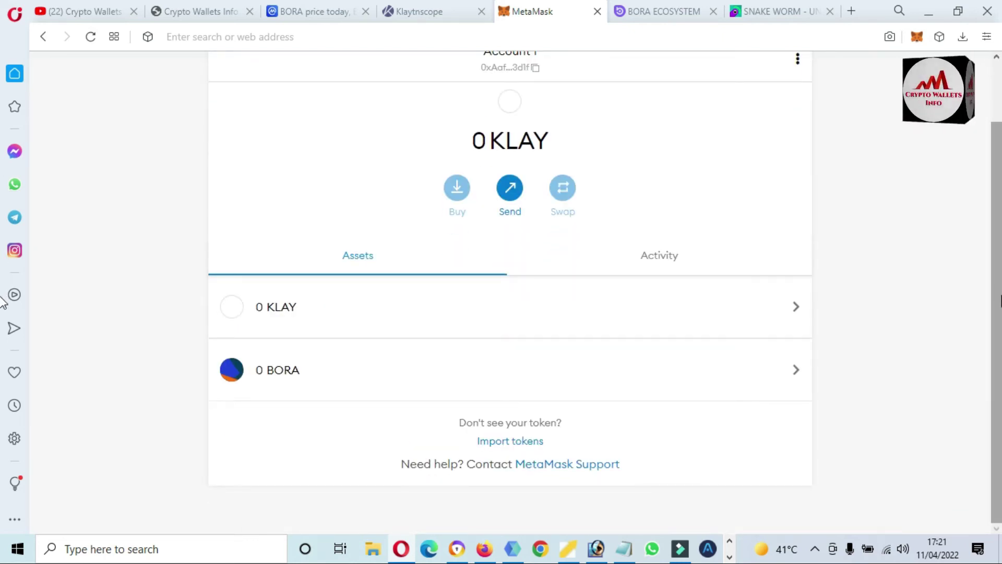
scroll(997, 233, up, 1)
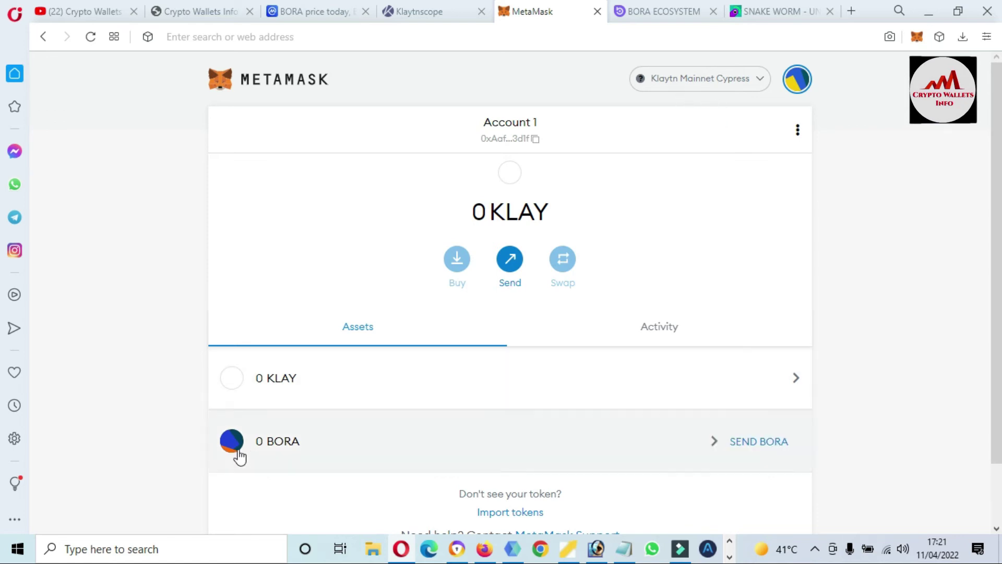
scroll(998, 391, down, 1)
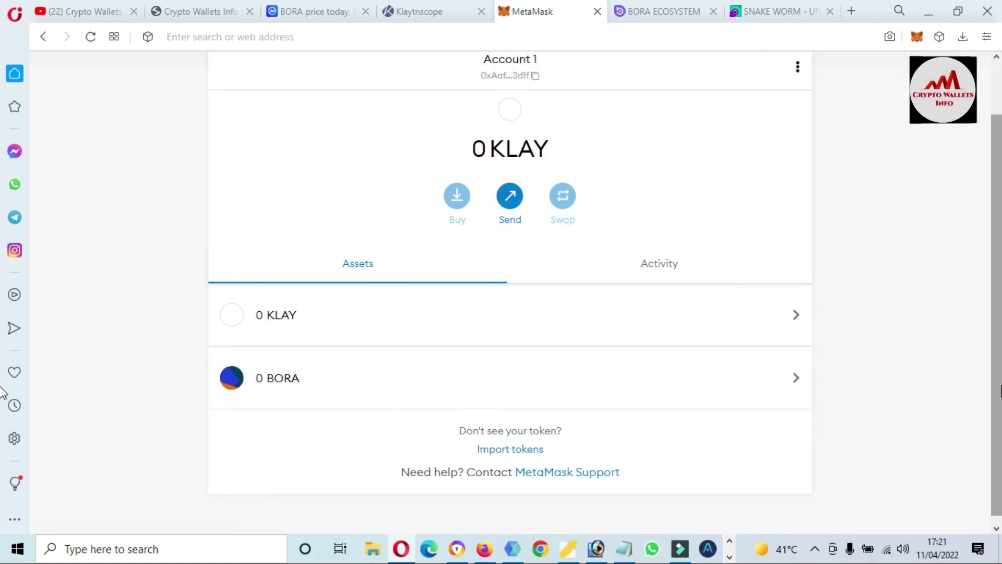
Step: Open the BORA asset, show its account details, and highlight the full wallet address below the QR code
click(478, 384)
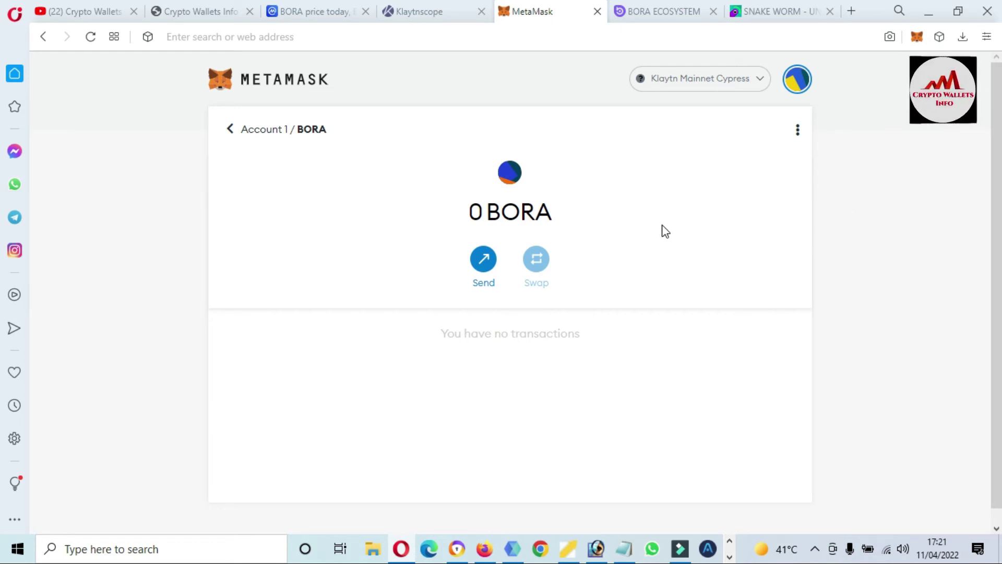
click(798, 130)
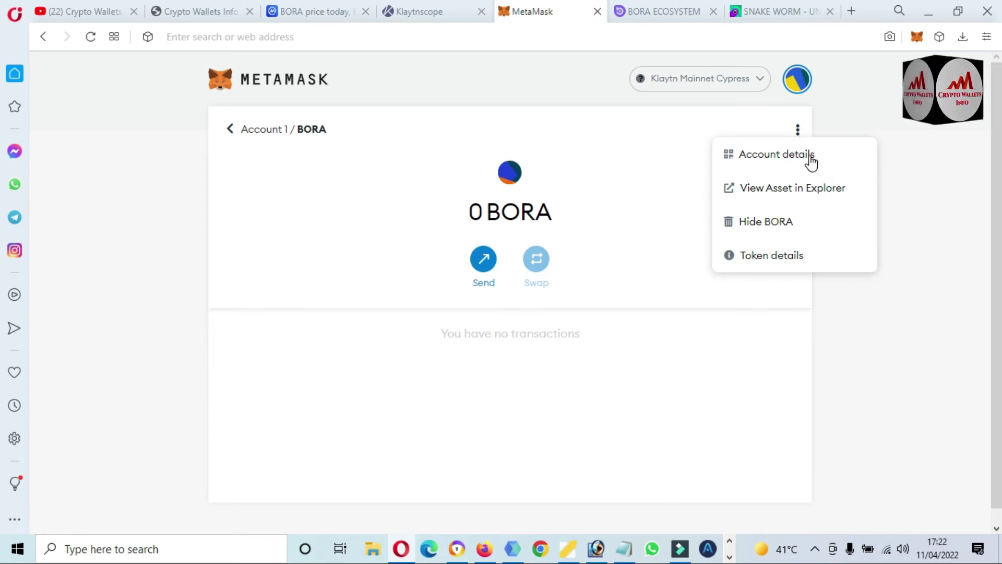
click(811, 157)
drag(557, 301, 429, 292)
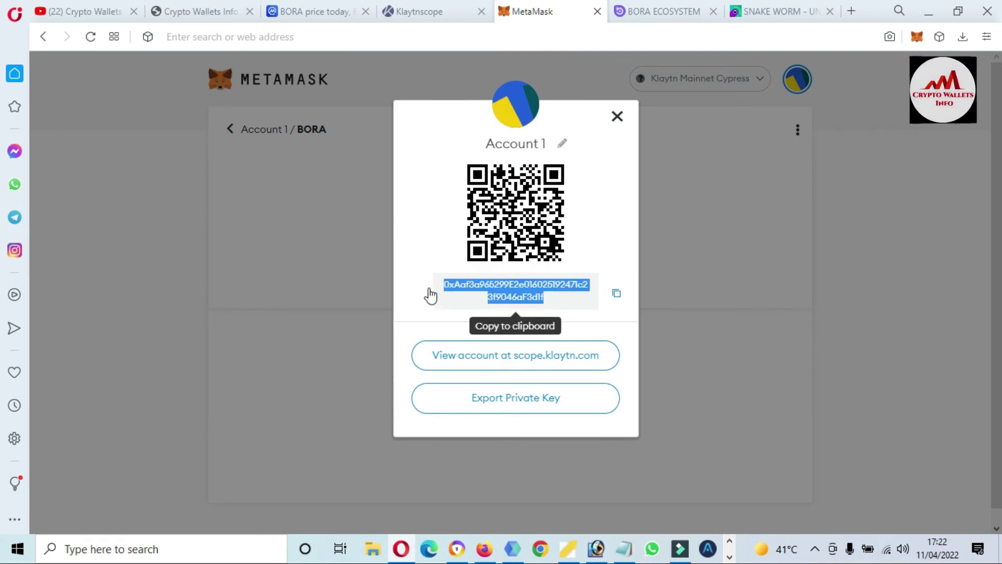
mouse_move(429, 294)
mouse_down()
mouse_move(483, 284)
mouse_move(445, 282)
mouse_up()
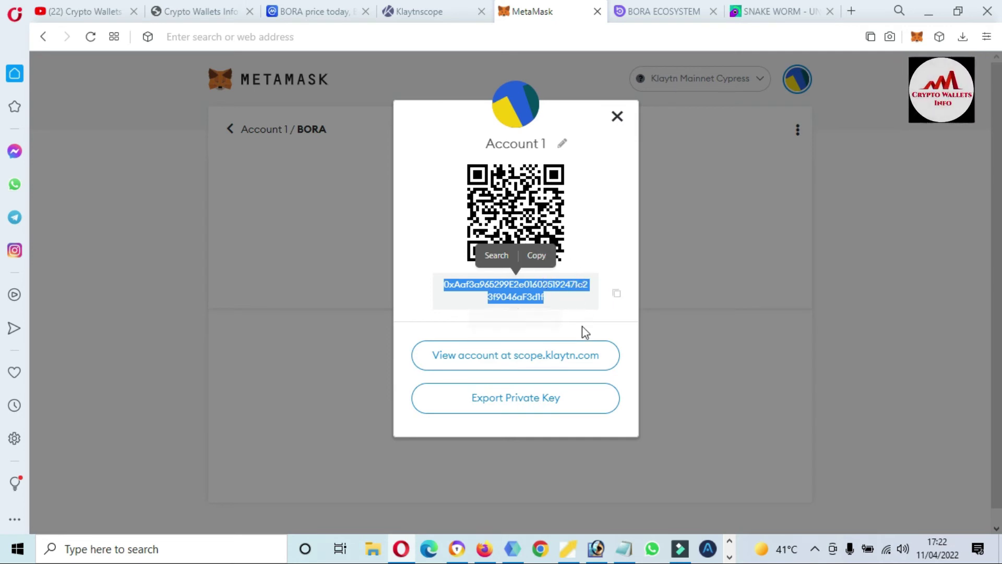
Step: Export the account's private key by entering the MetaMask password, highlight the disclosure warning, and confirm to reveal the key
click(518, 404)
click(480, 279)
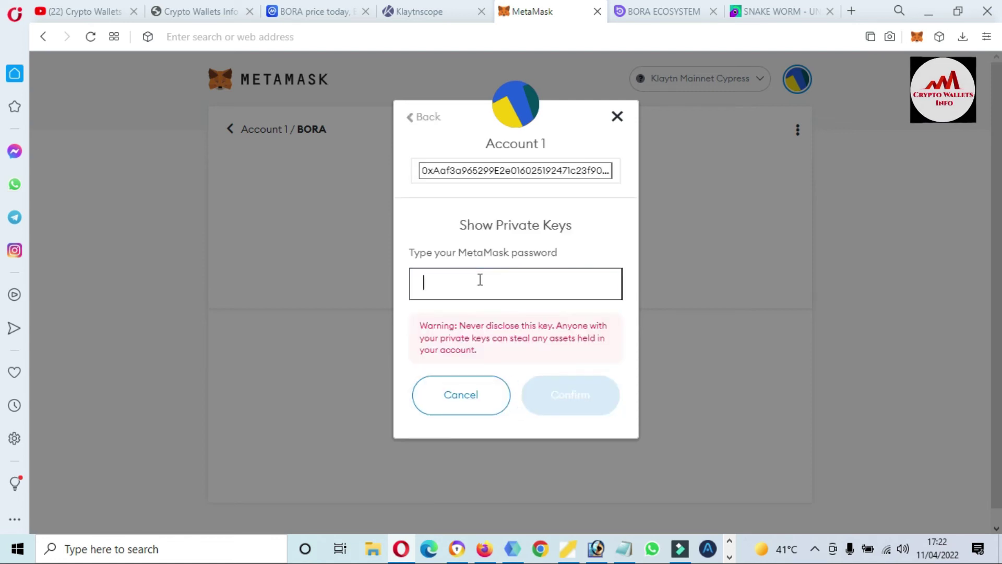
text(****)
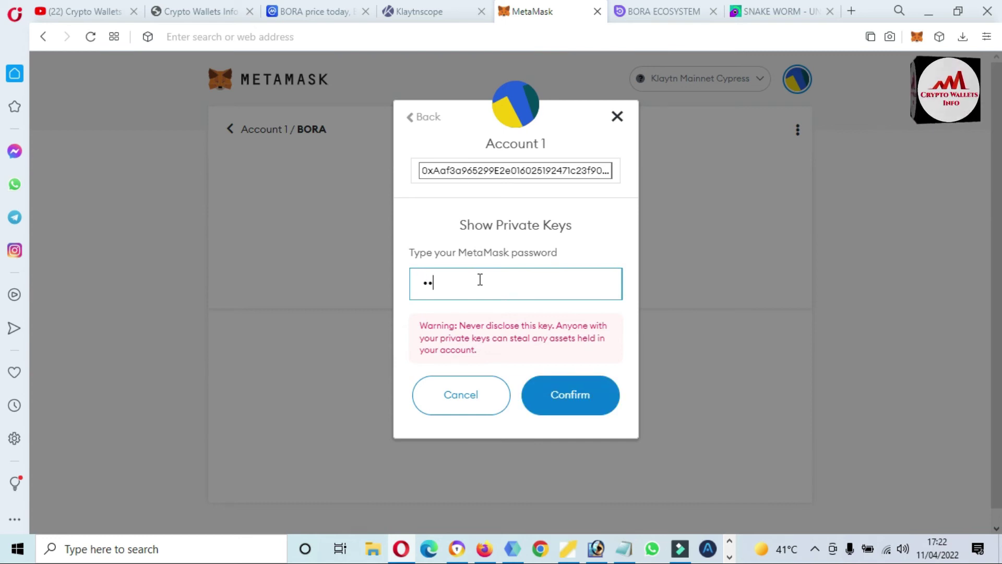
text(***)
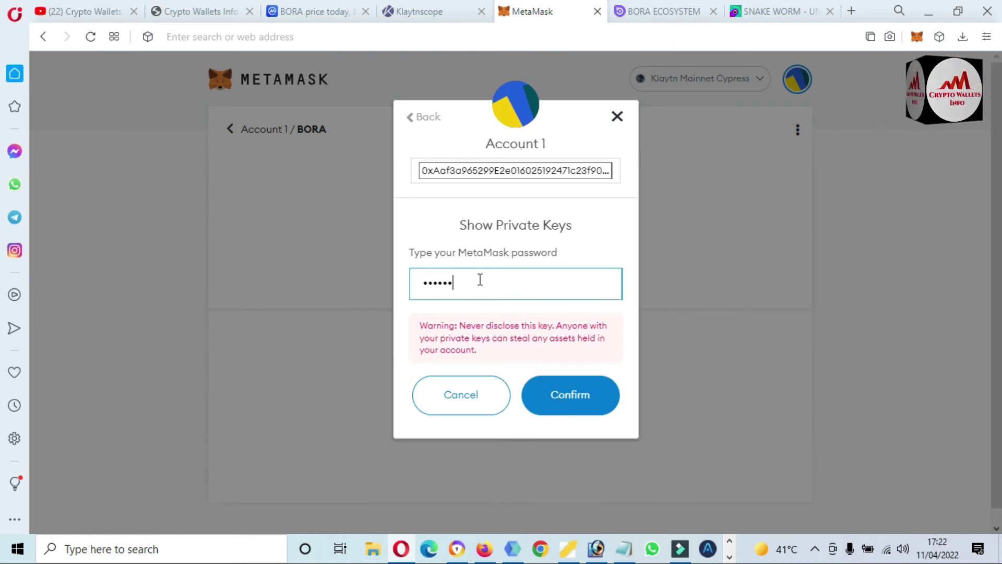
text(******)
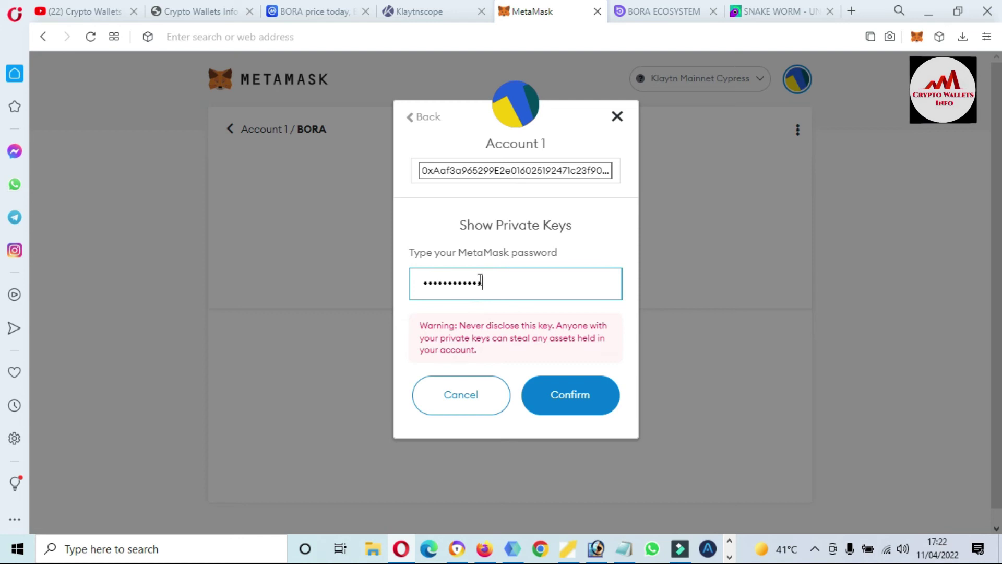
drag(484, 351, 462, 327)
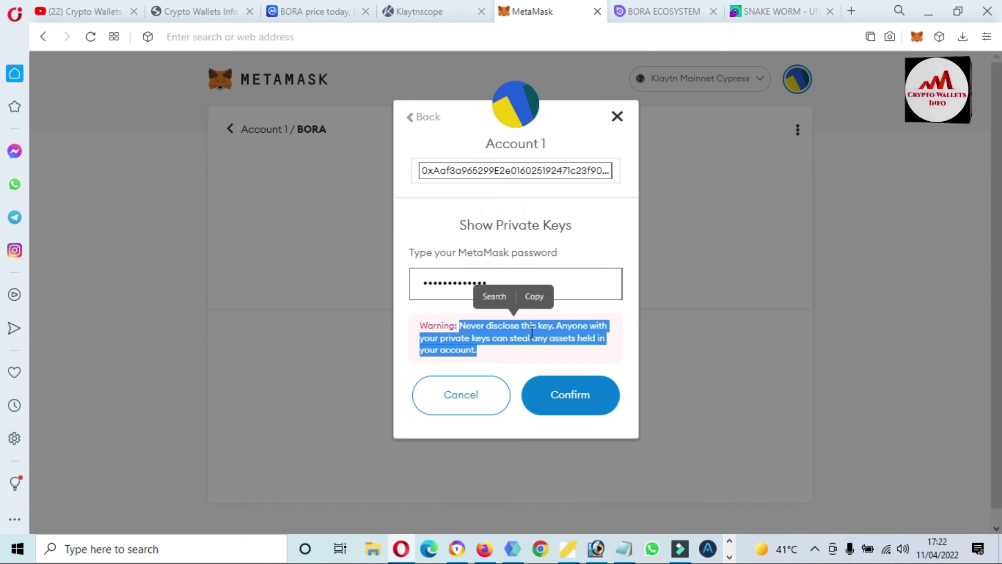
click(570, 397)
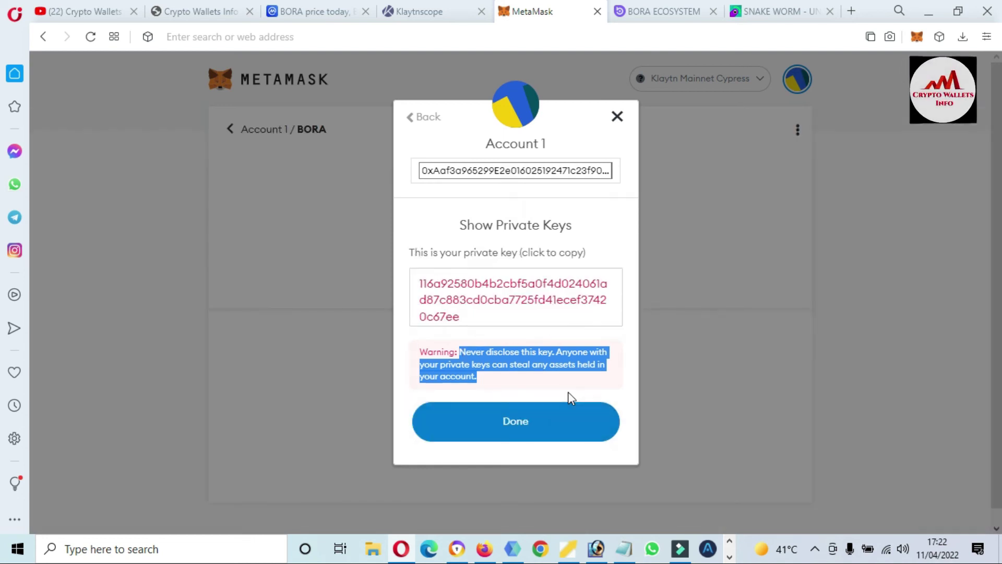
Step: Select the entire revealed private key and finish the export to return to the BORA asset page
double_click(470, 315)
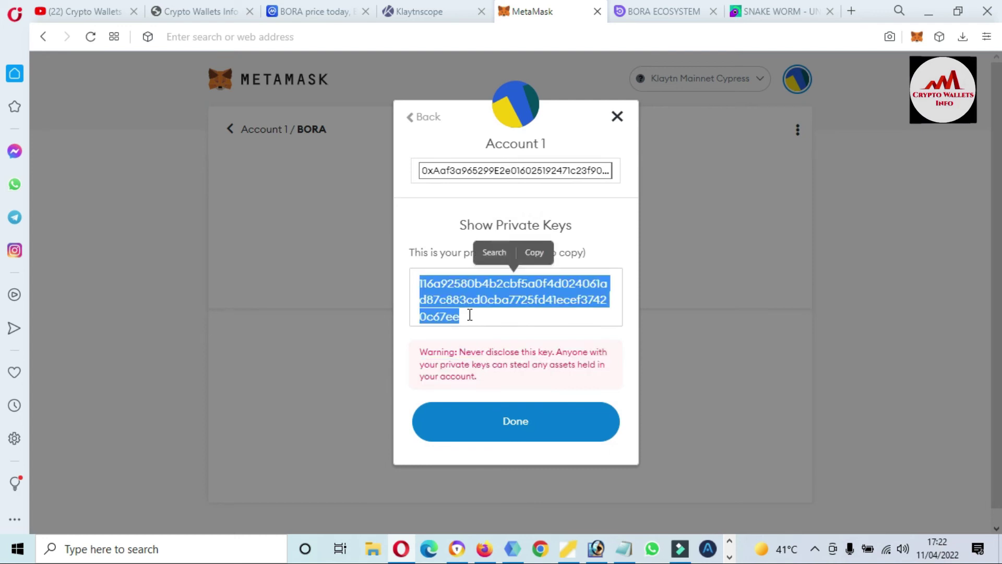
mouse_move(469, 315)
mouse_down()
mouse_move(432, 306)
mouse_move(487, 307)
mouse_move(487, 319)
mouse_up()
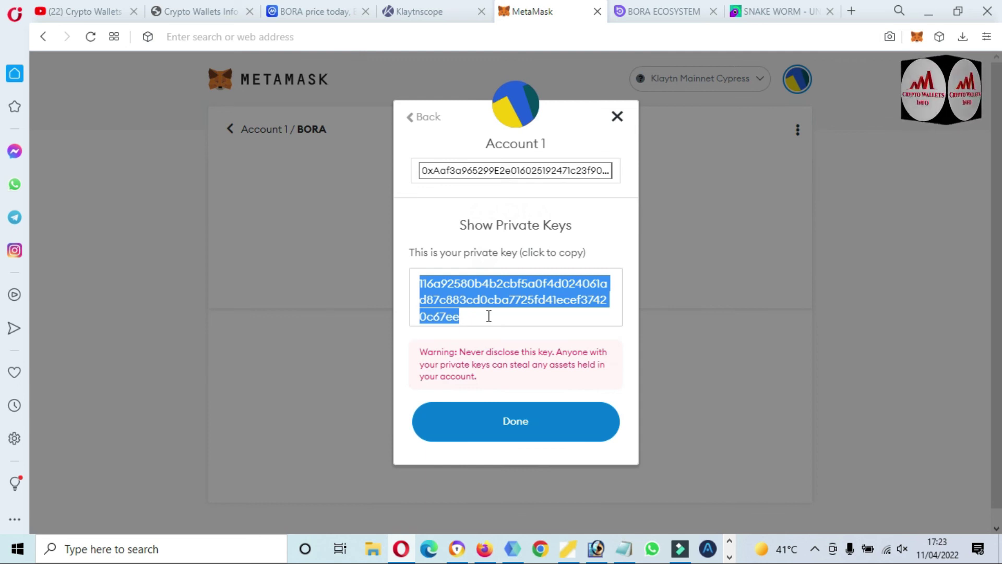
click(504, 421)
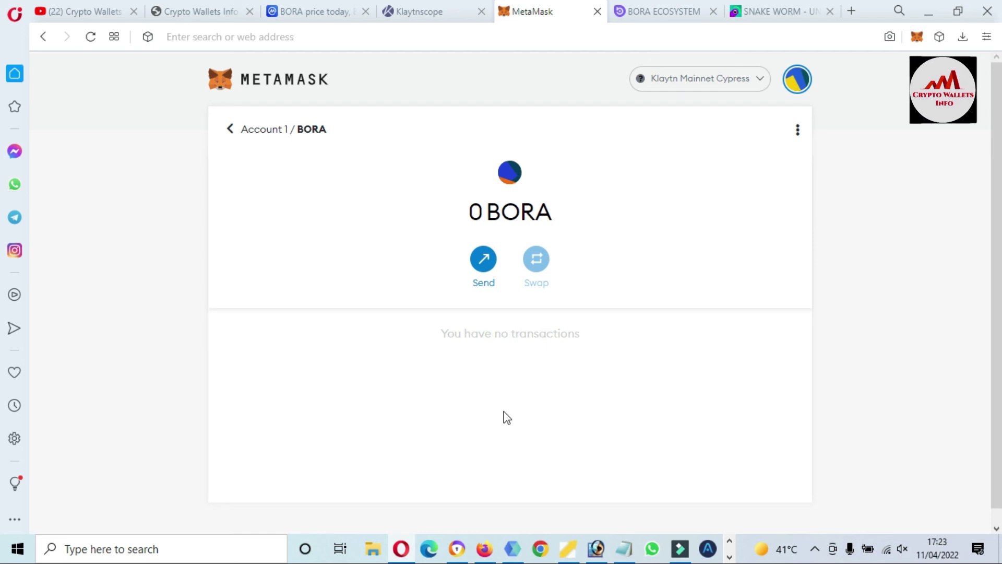
Step: Switch to YouTube to view the Crypto Wallets Info channel header, highlight its name, and switch to the Crypto Wallets Info website
click(67, 10)
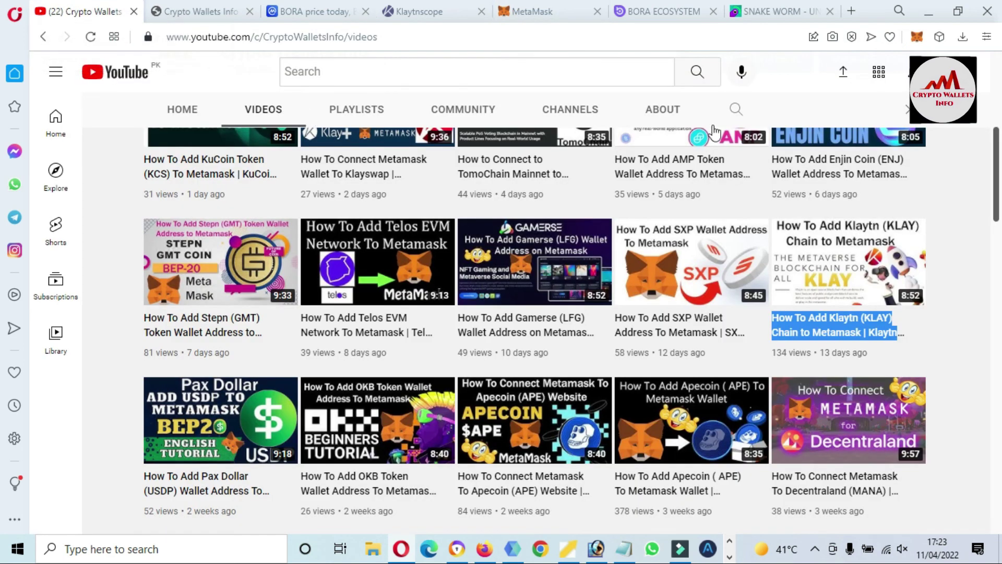
scroll(433, 271, up, 7)
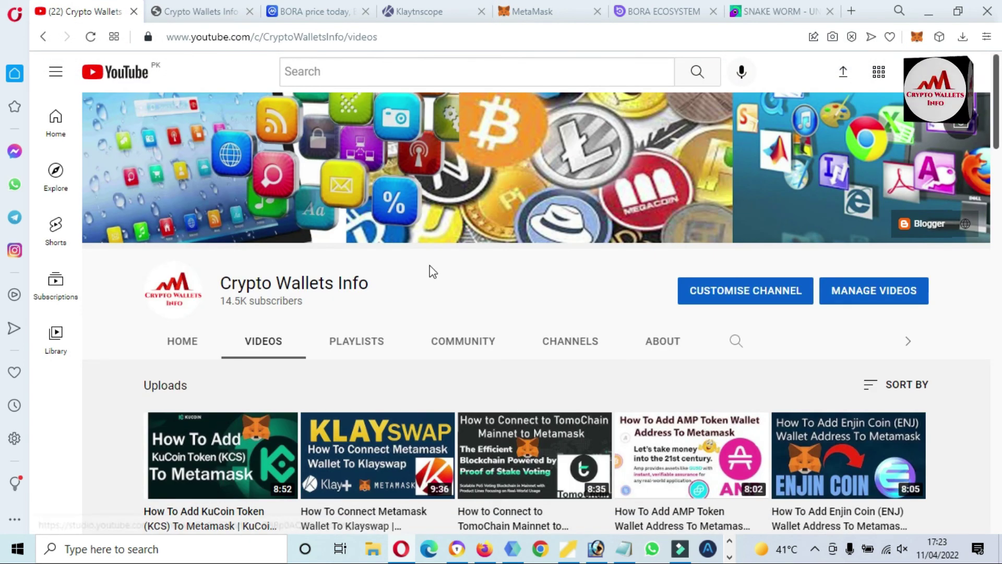
drag(376, 287, 224, 286)
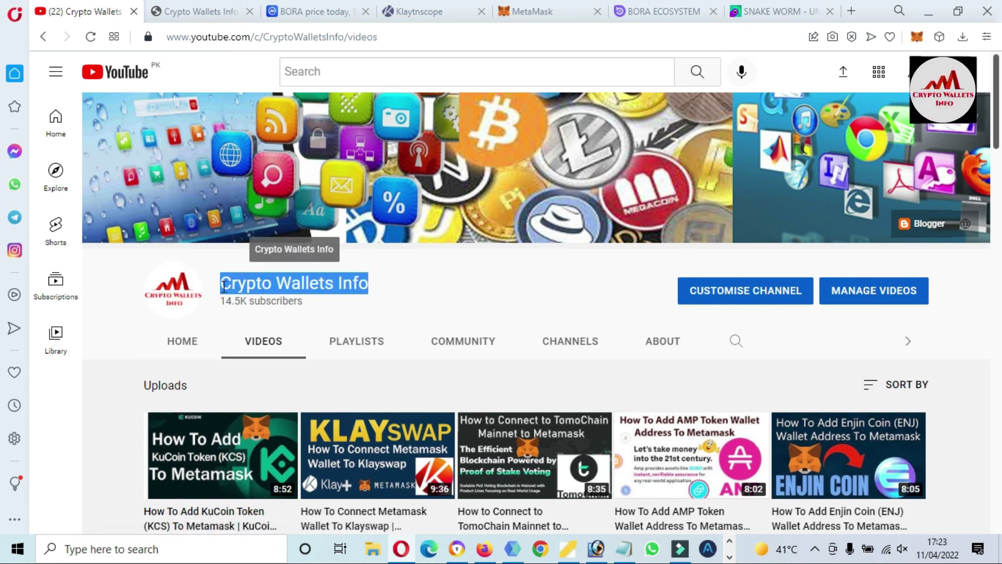
click(407, 287)
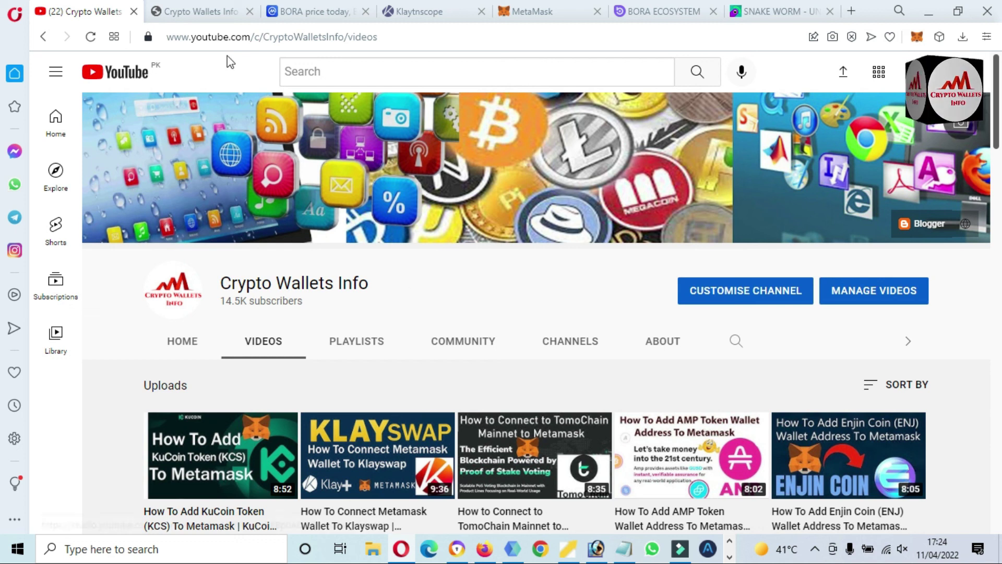
click(202, 19)
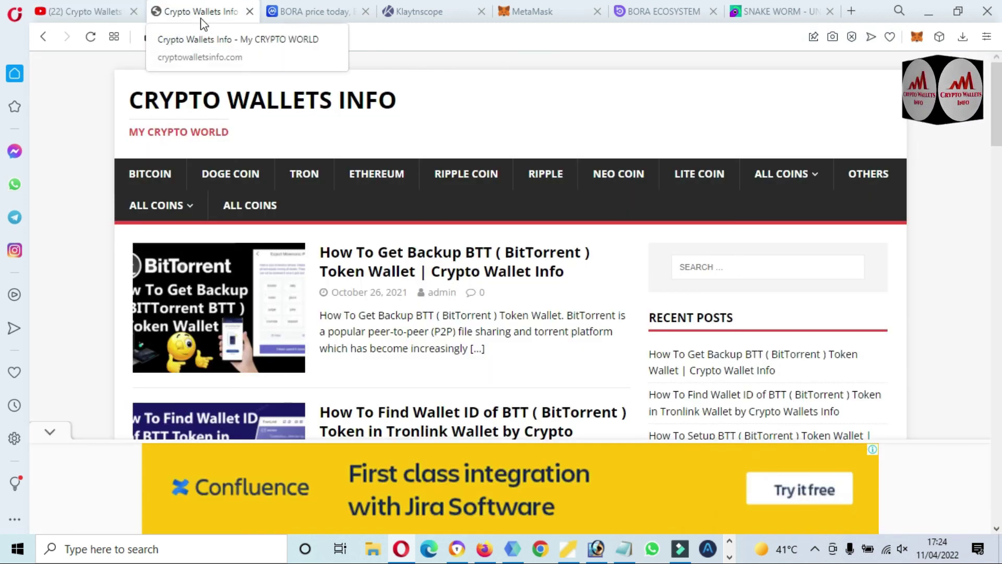